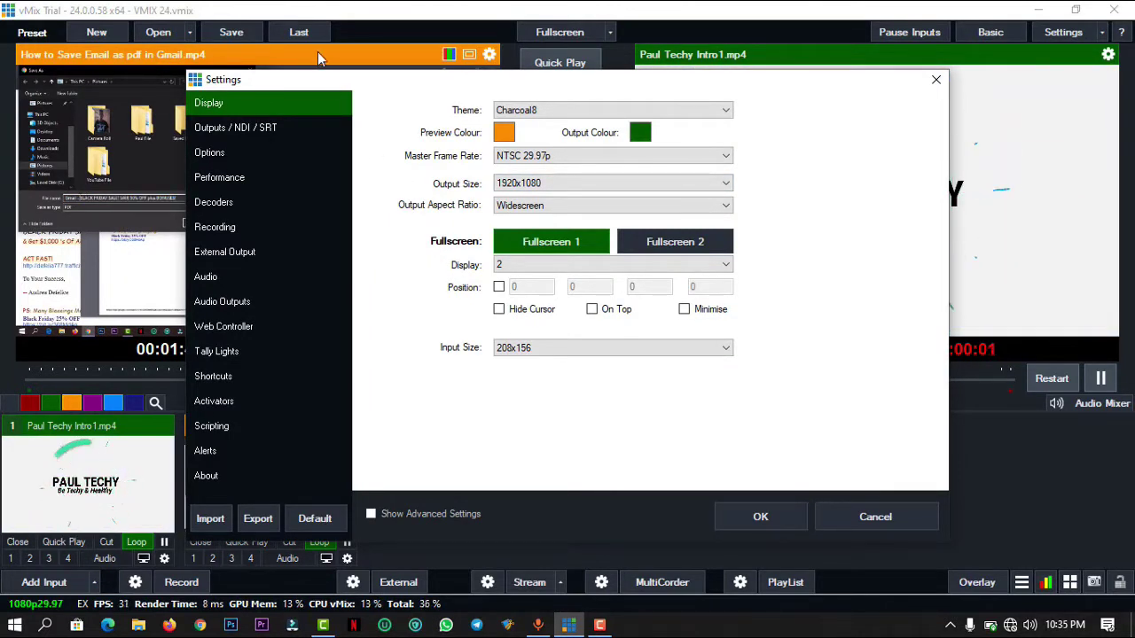
Review the Outputs / NDI / SRT, Options and Performance settings.
click(276, 127)
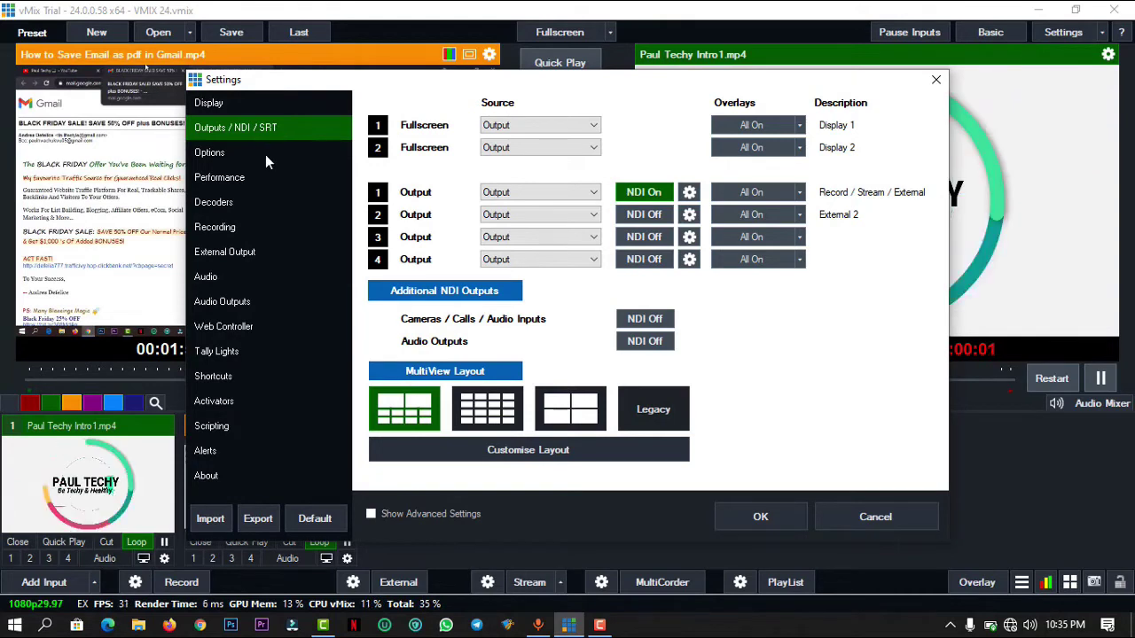
click(265, 154)
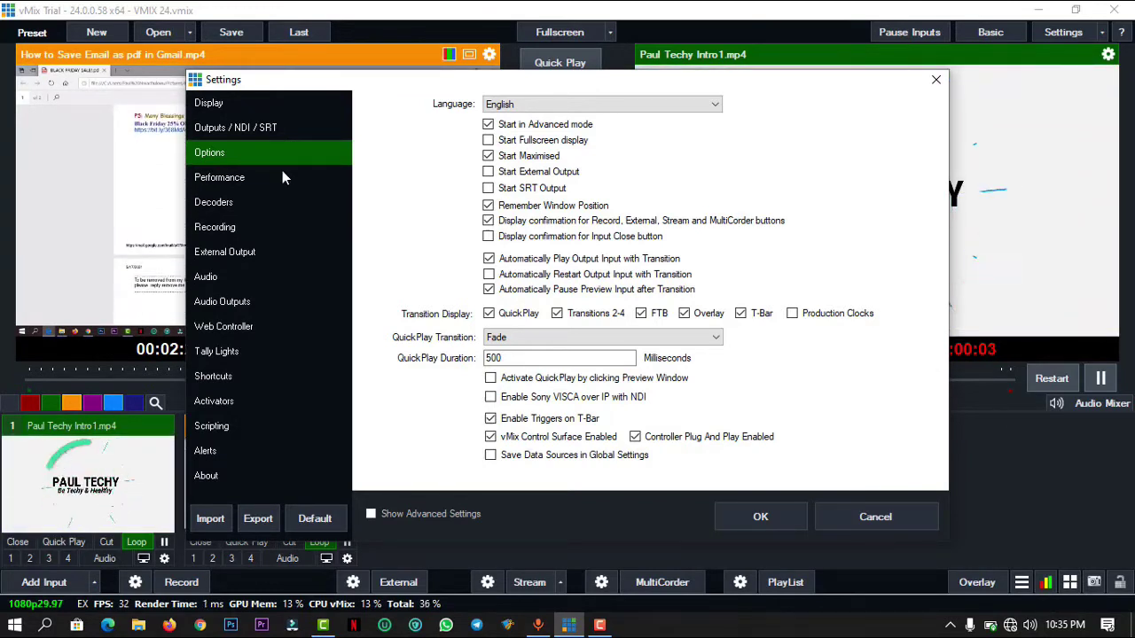
click(282, 171)
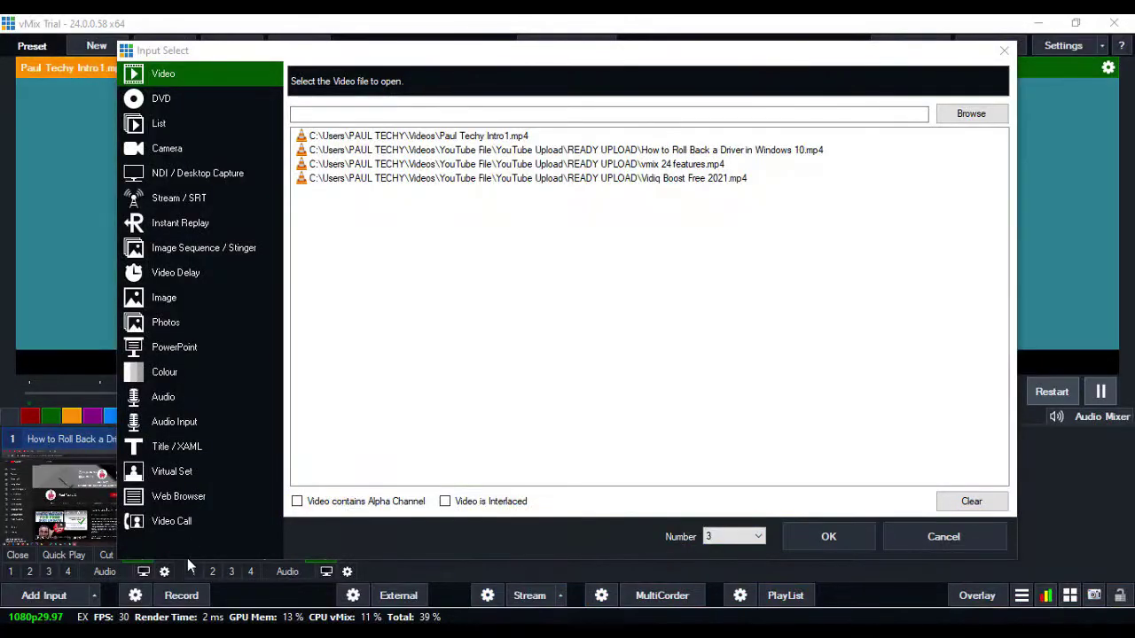
Add the GT title template "Title 47- Cloud 14" as input number 3.
click(194, 448)
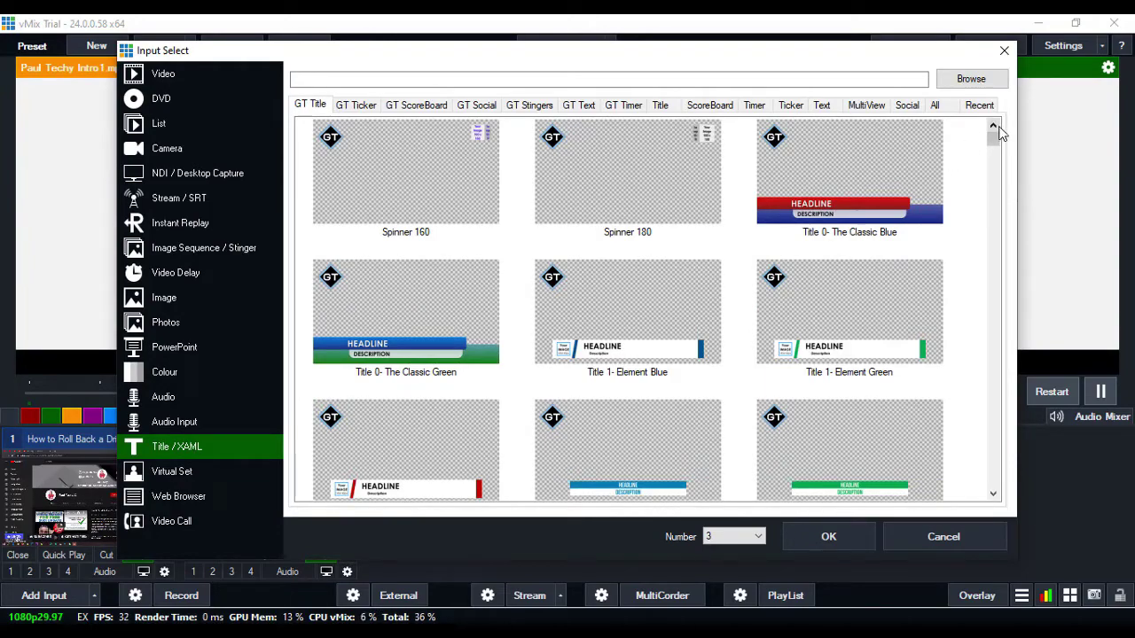
drag(995, 143, 989, 232)
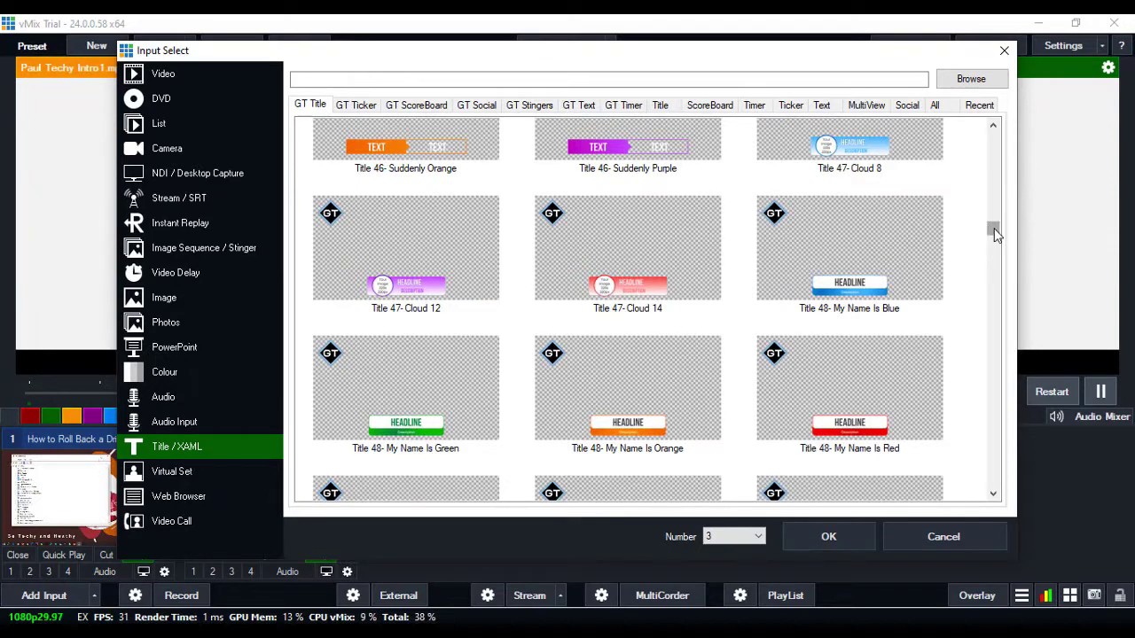
drag(995, 233, 994, 232)
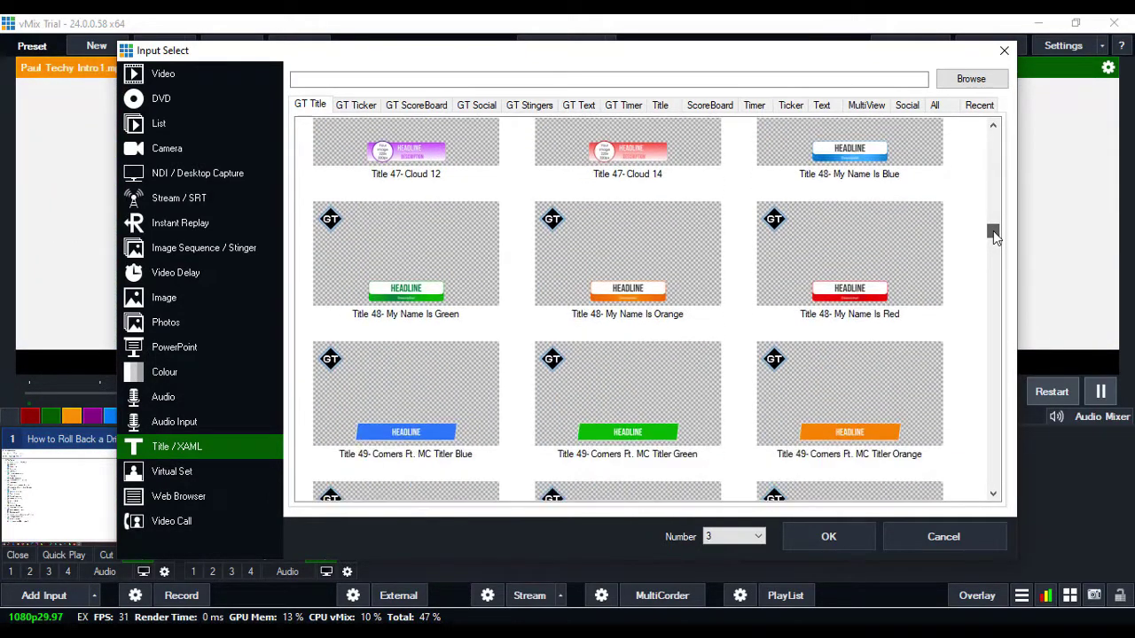
click(552, 160)
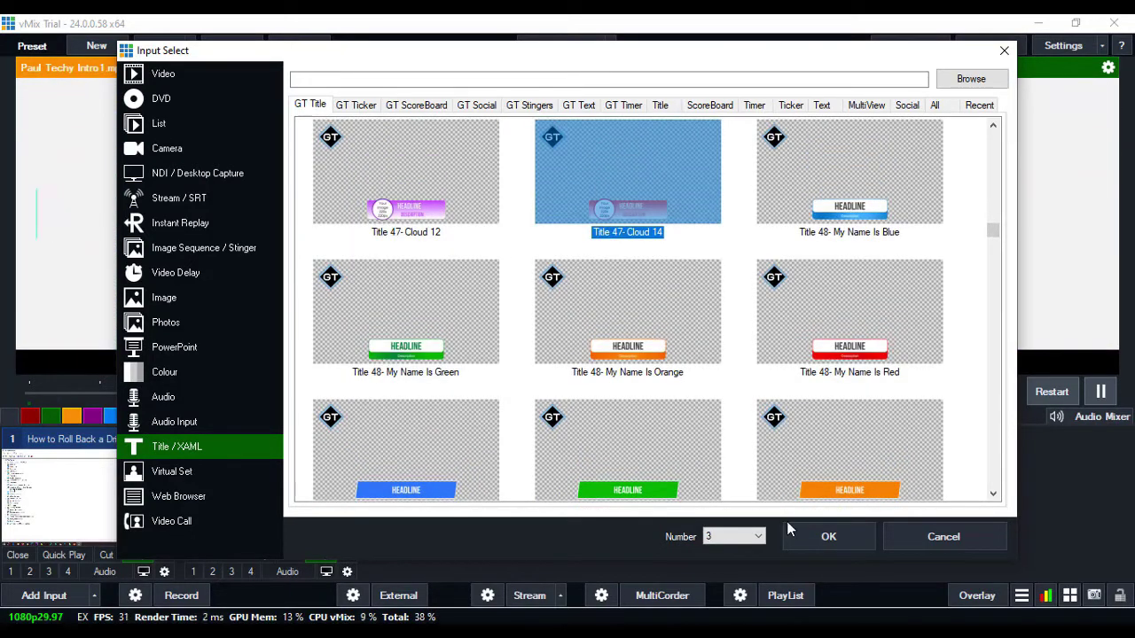
click(805, 532)
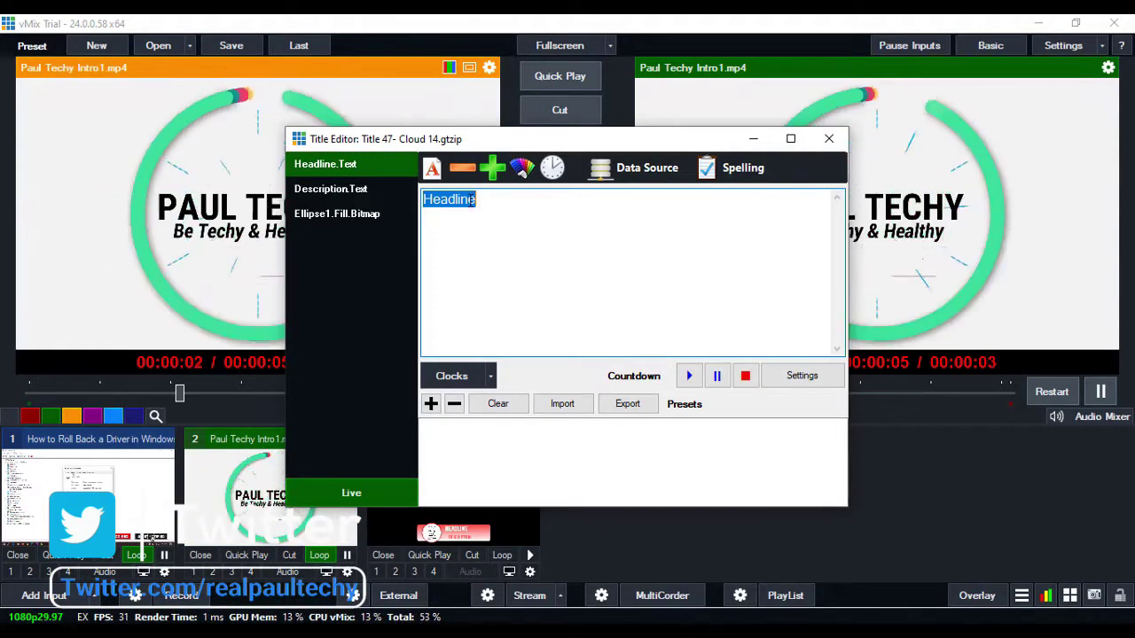
Set both the headline and the description of the title to PAUL TECHY and close the title editor.
text(PAUL )
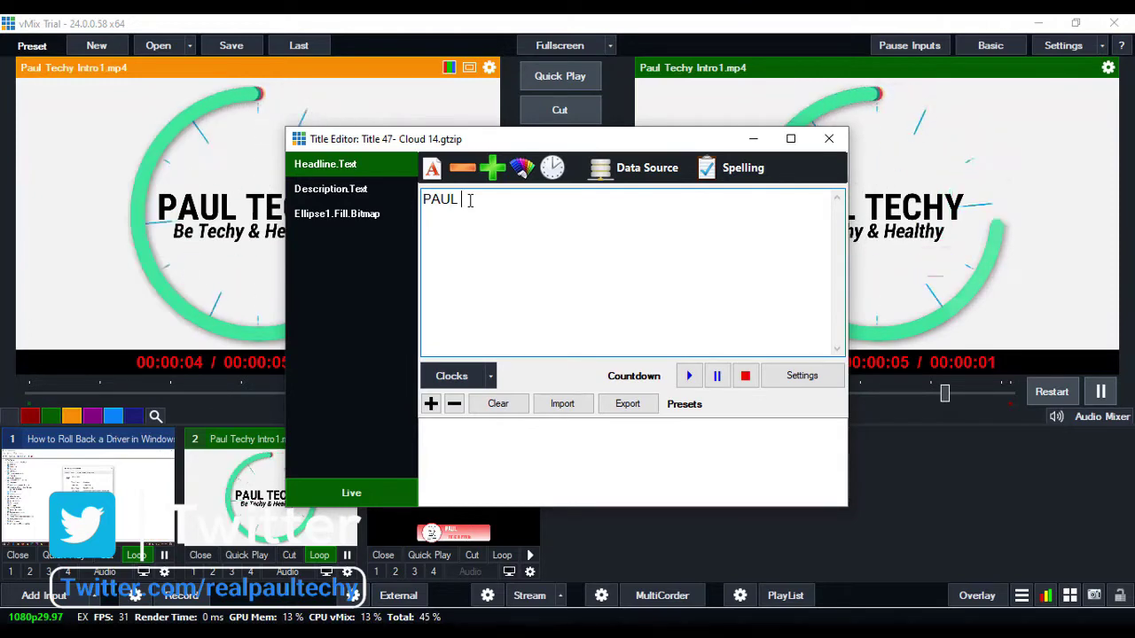
text(TECHY)
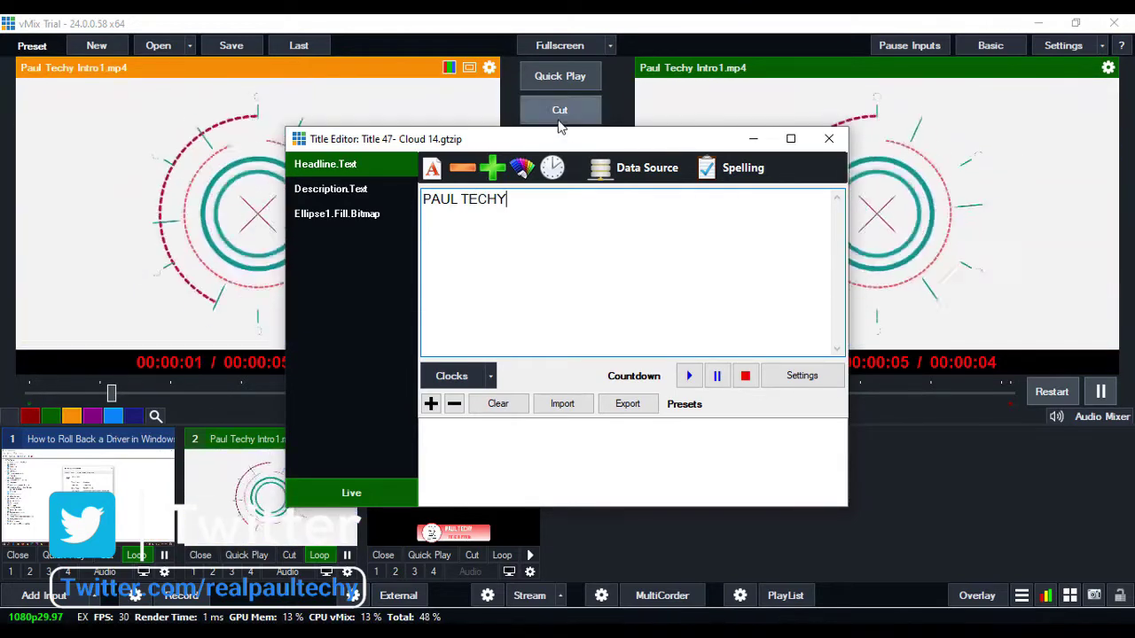
click(396, 189)
double_click(461, 199)
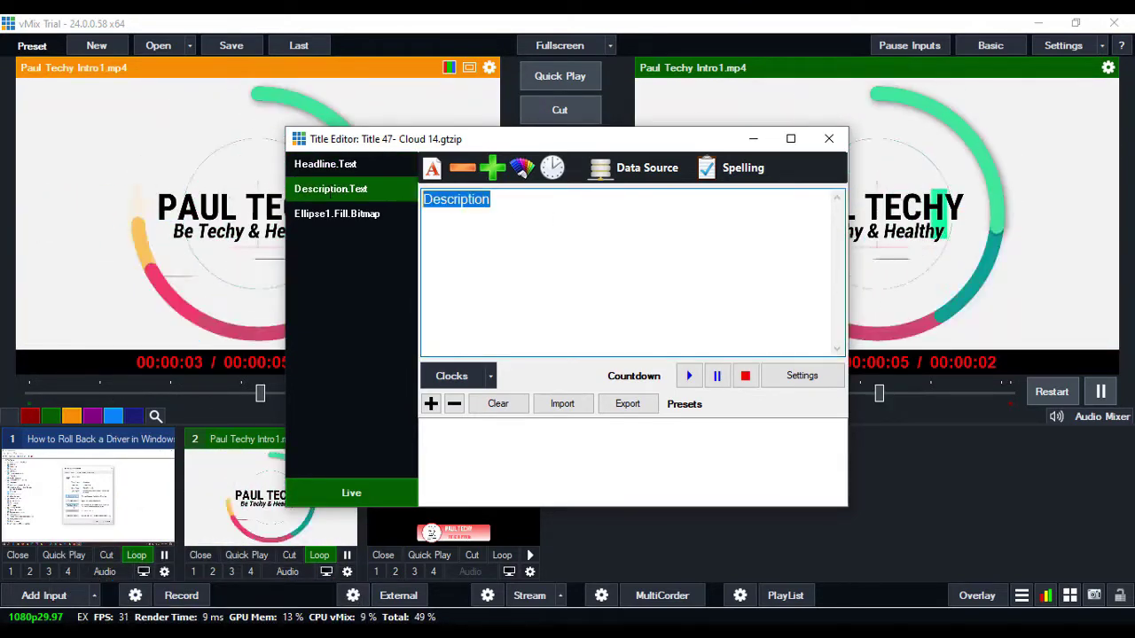
text(PAUL )
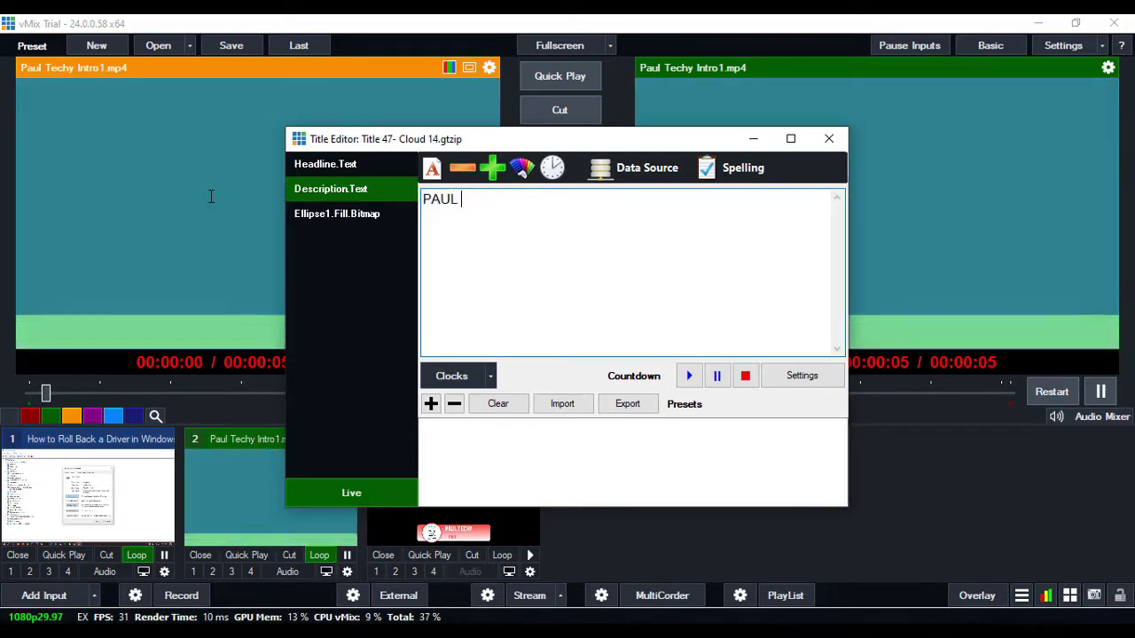
text(TECHY)
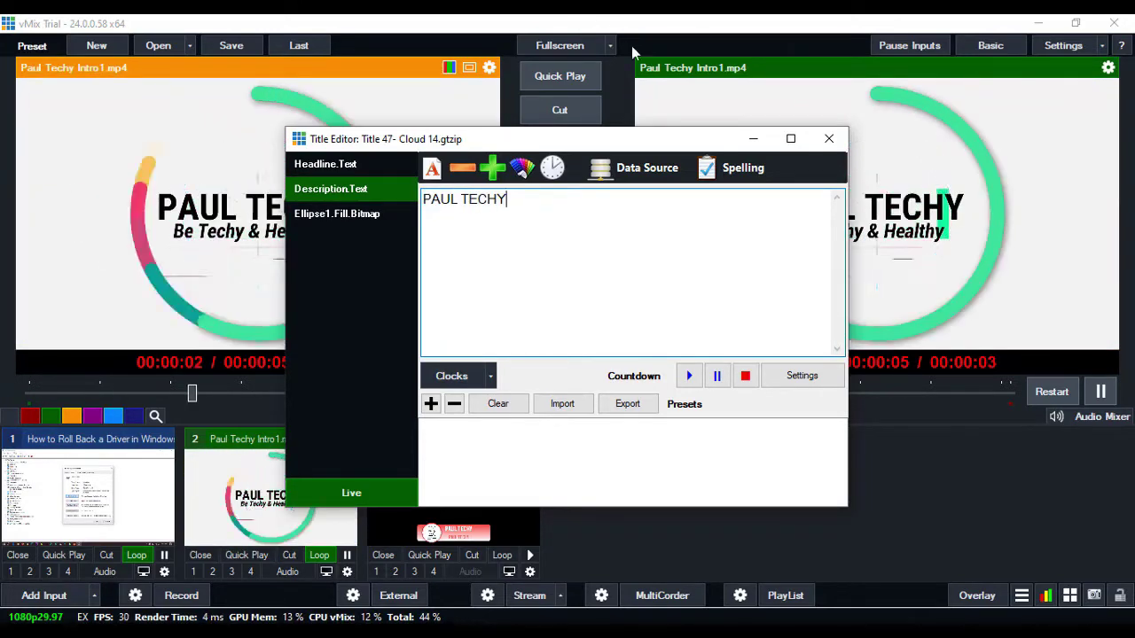
click(829, 140)
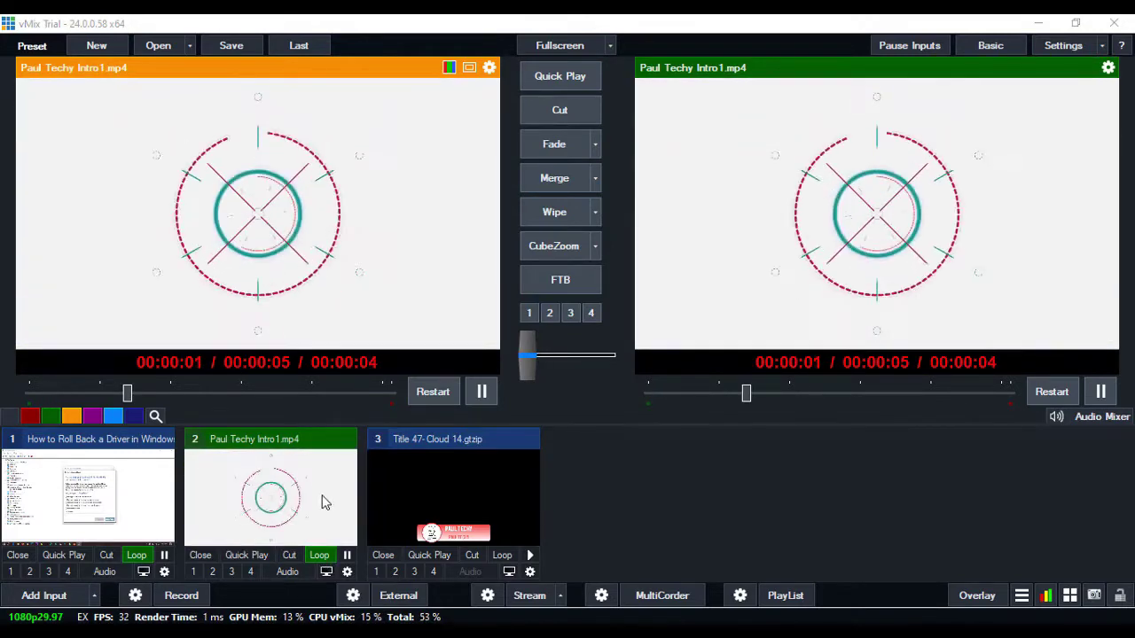
Show the title over the output in overlay channel 2 and switch that overlay off again.
click(395, 572)
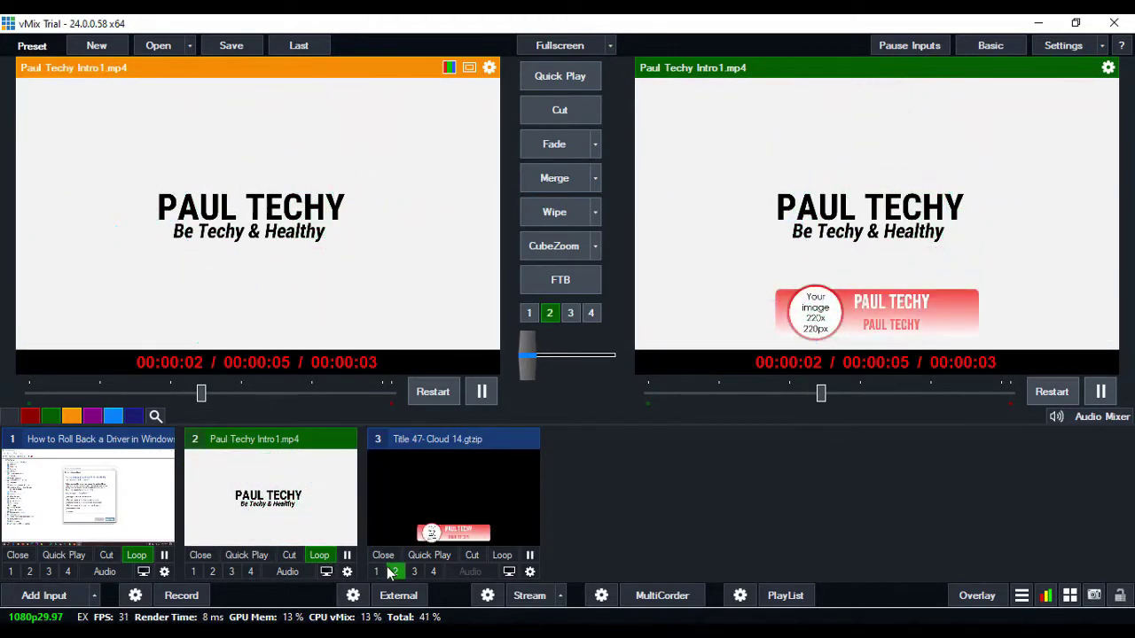
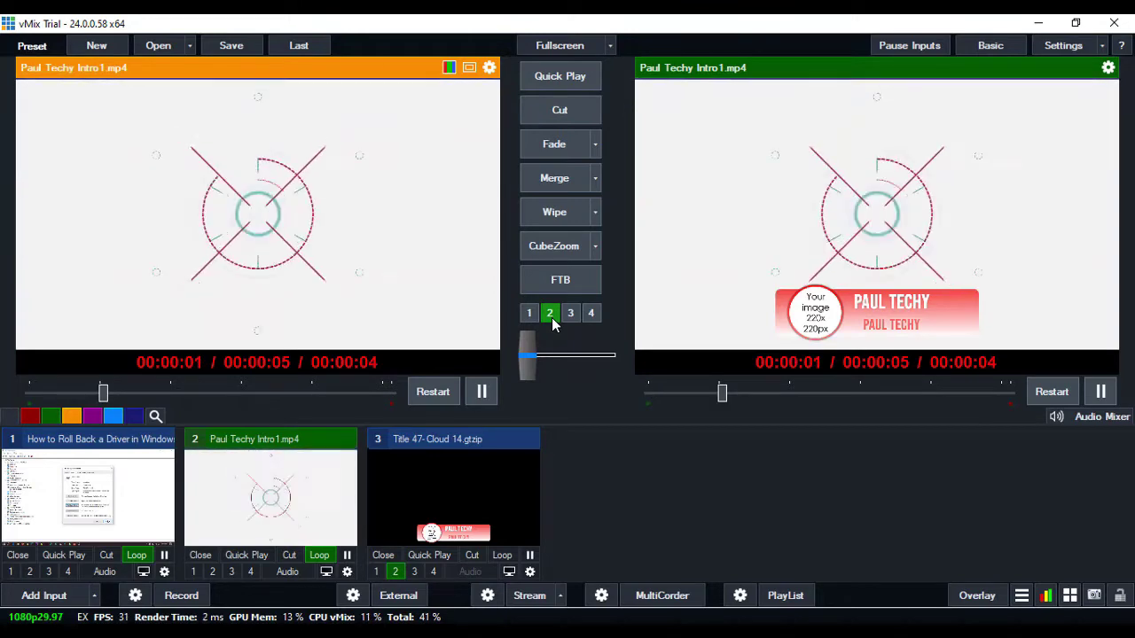
click(551, 320)
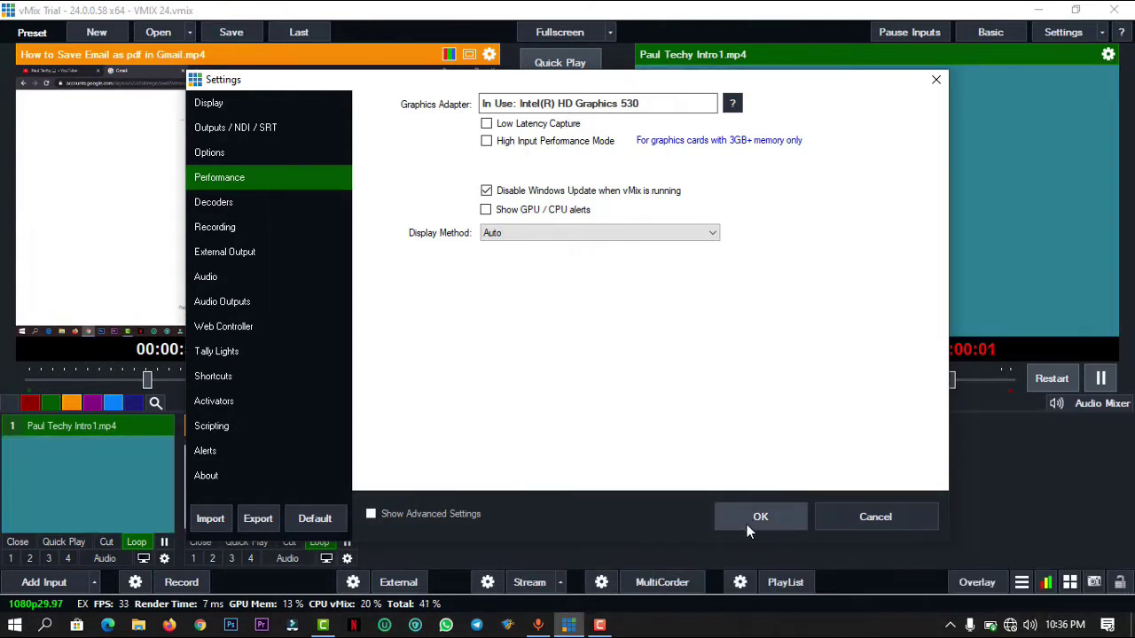
Accept the settings and decline restarting the program.
click(799, 511)
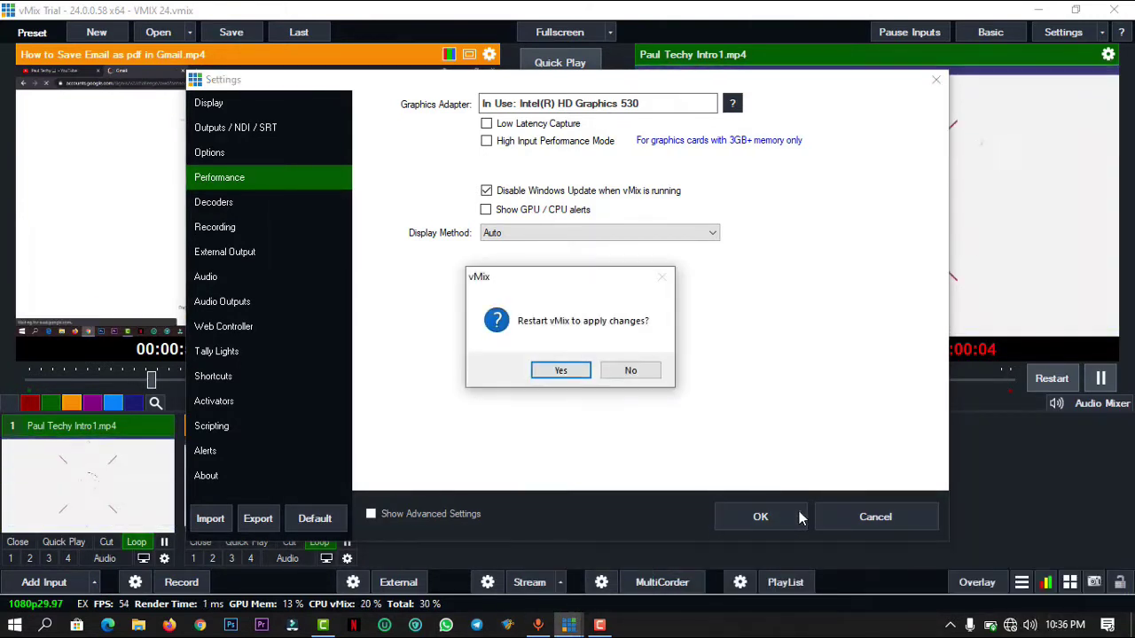
click(628, 369)
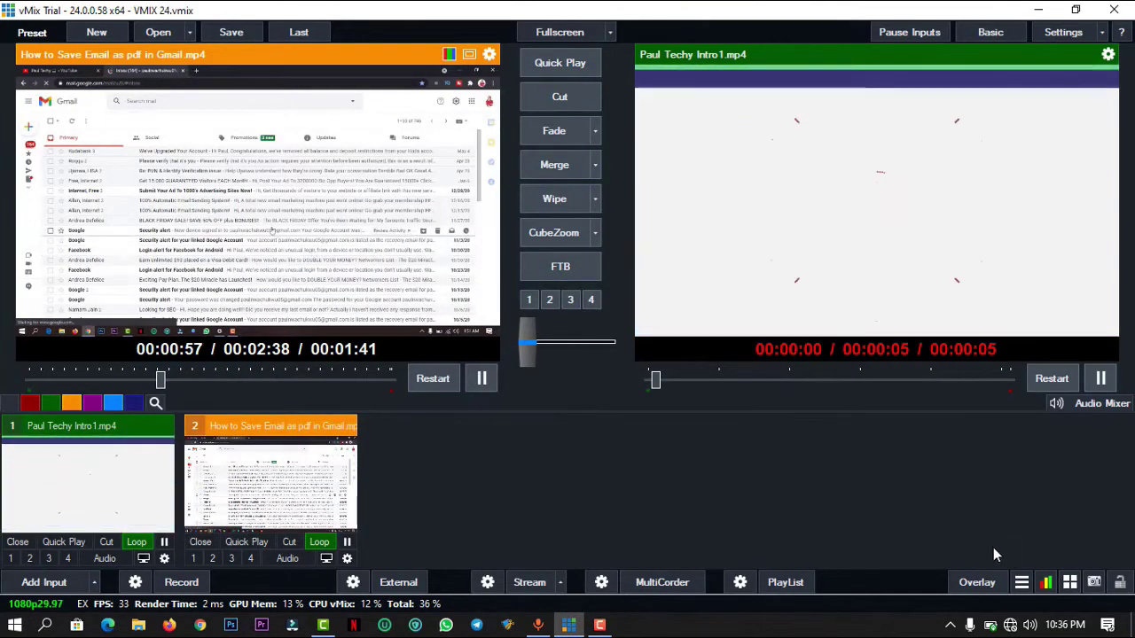
Open the overlay settings, look through the available overlay numbers and stingers, and close the dialog without changes.
click(977, 583)
click(933, 548)
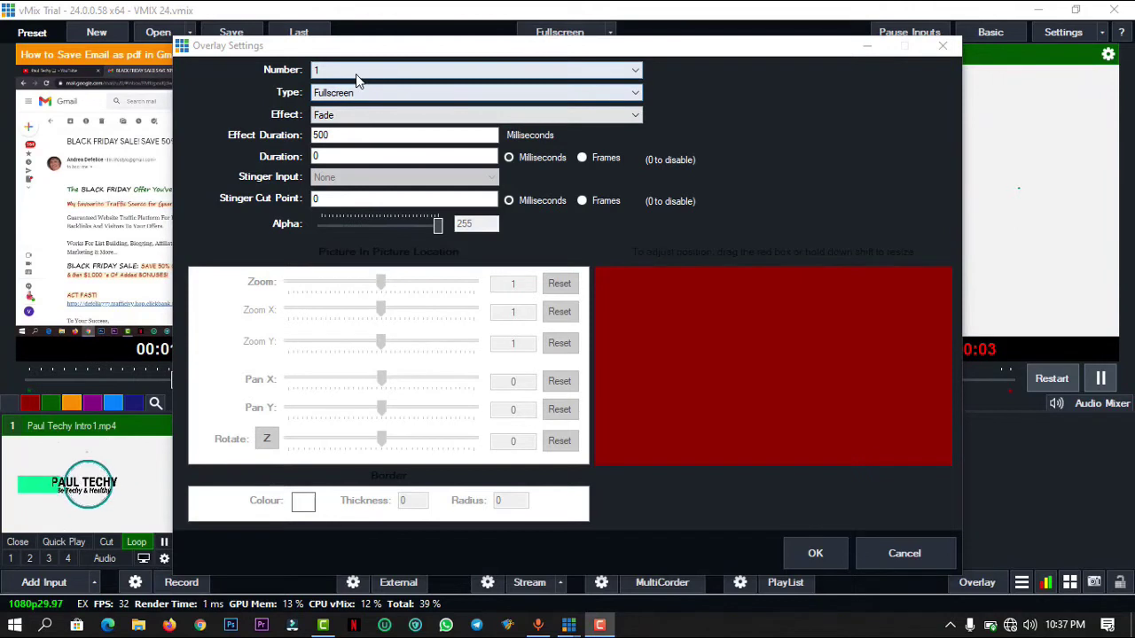
click(354, 78)
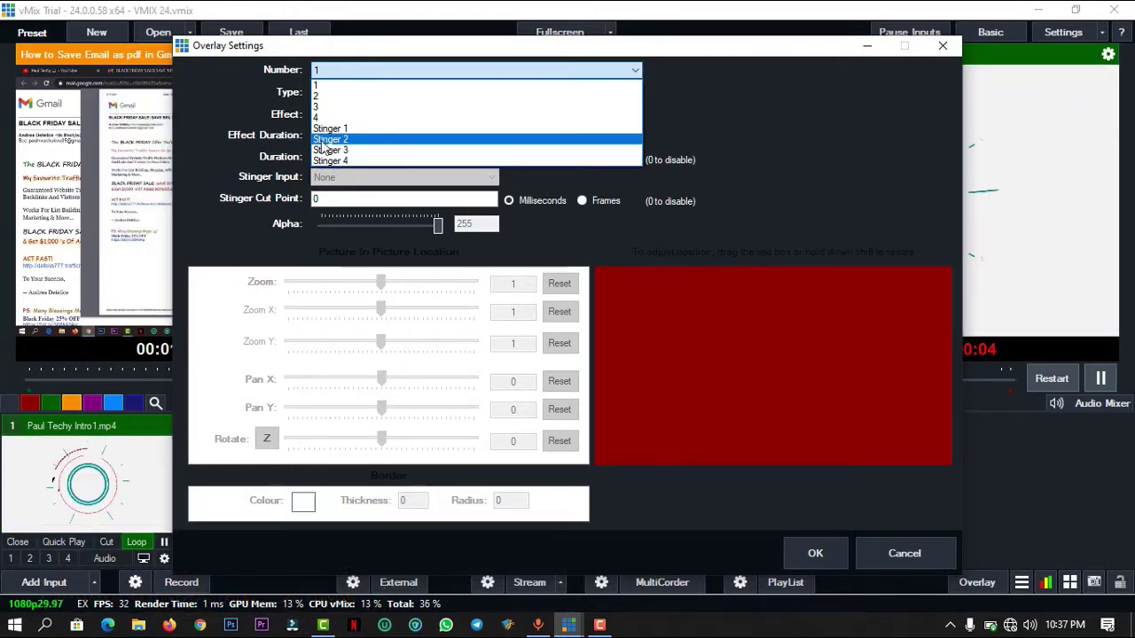
click(251, 143)
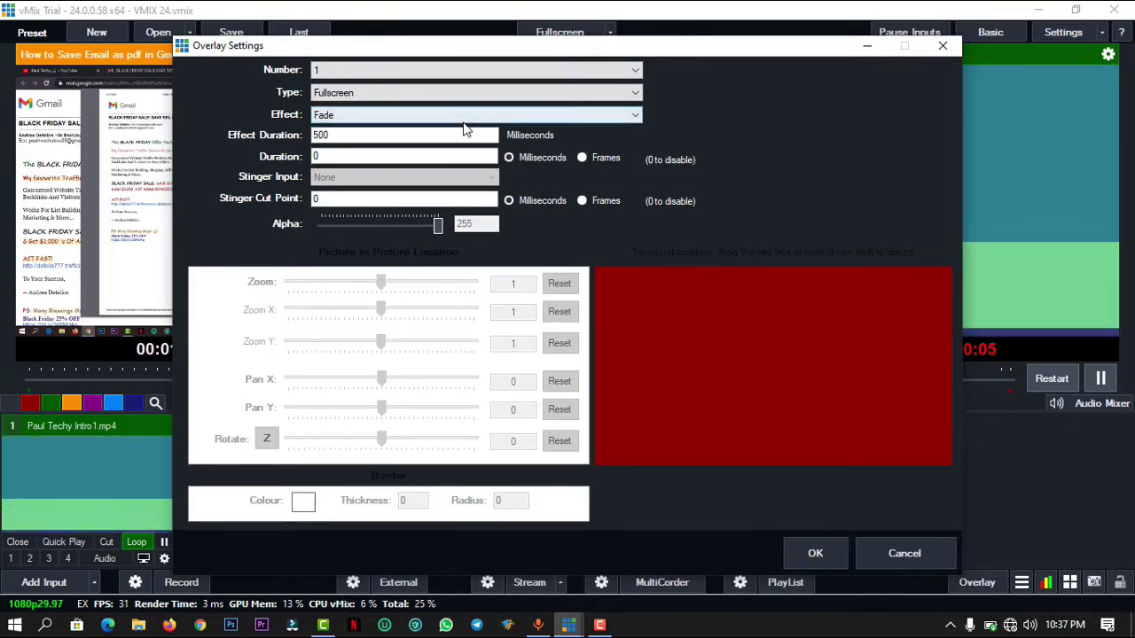
click(940, 46)
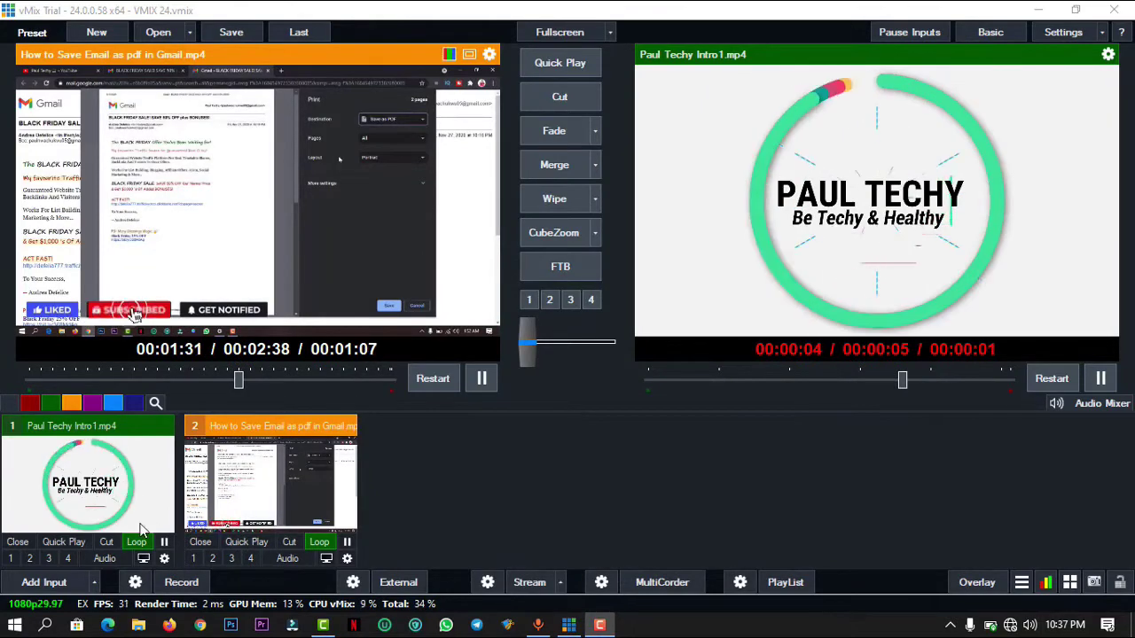
Open the layer 2 position settings of the input "How to Save Email as pdf in Gmail.mp4".
right_click(247, 493)
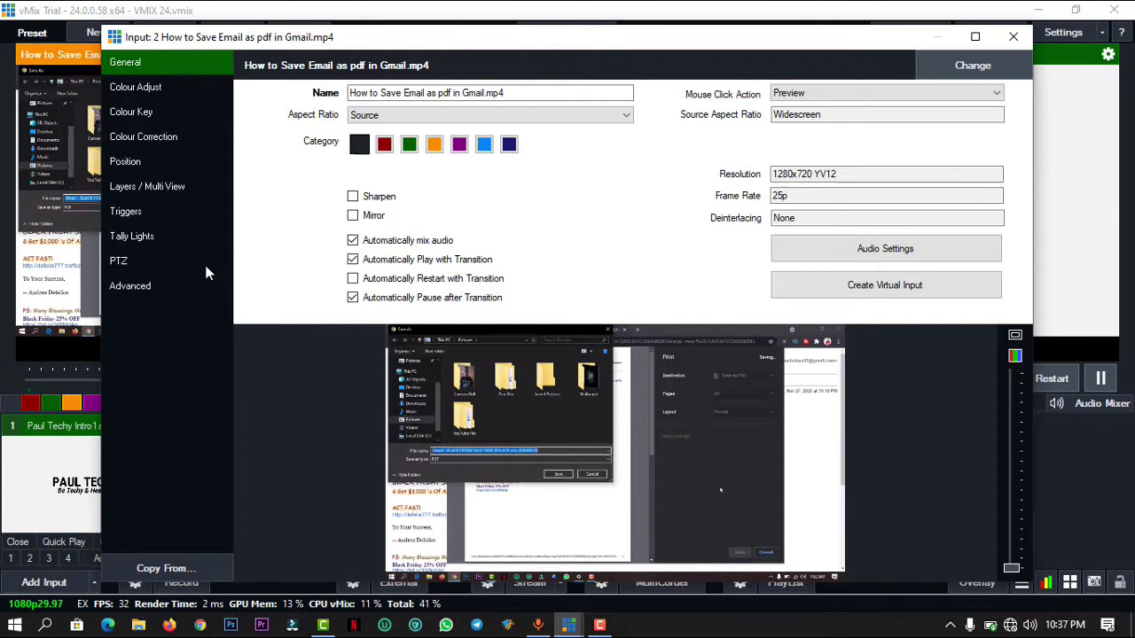
click(146, 184)
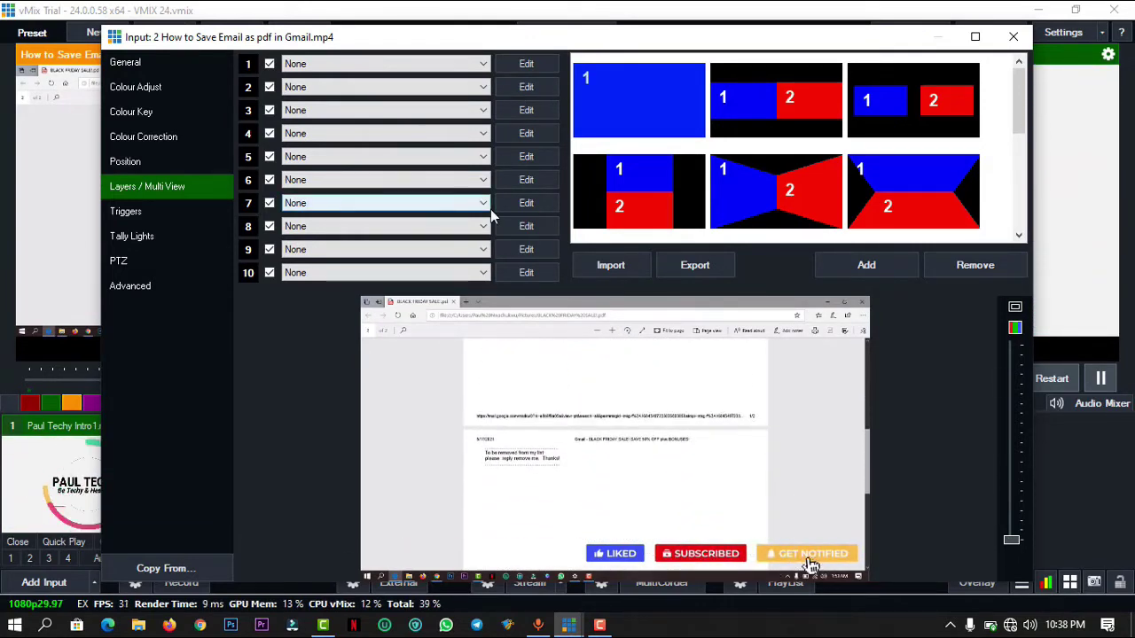
click(526, 87)
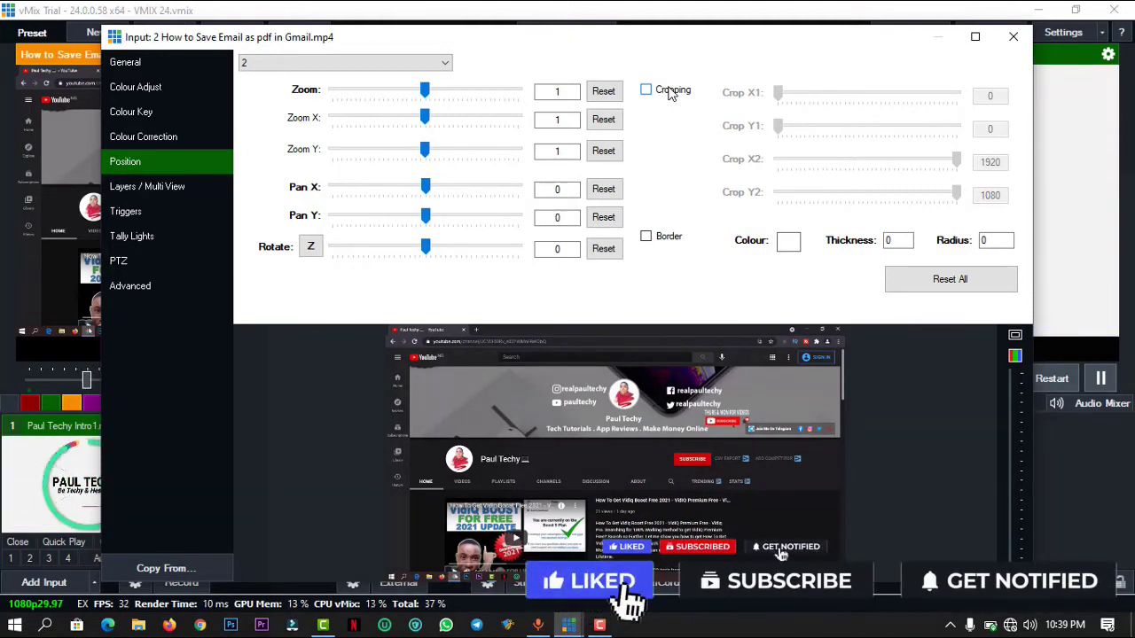
Enable cropping for layer 2 and disable it again.
click(657, 97)
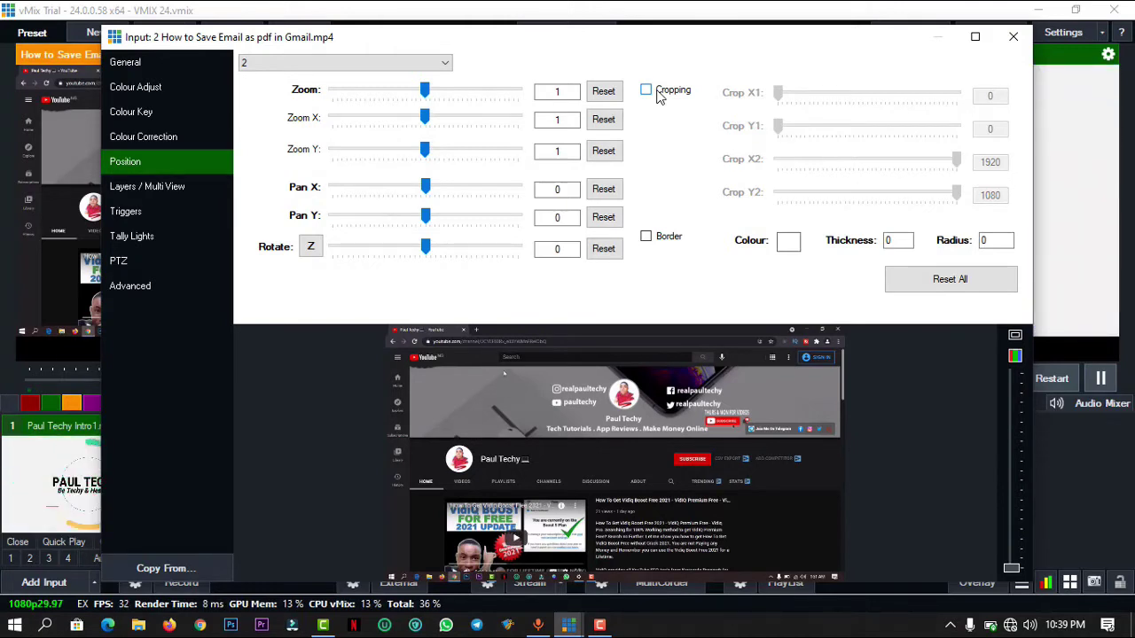
click(672, 92)
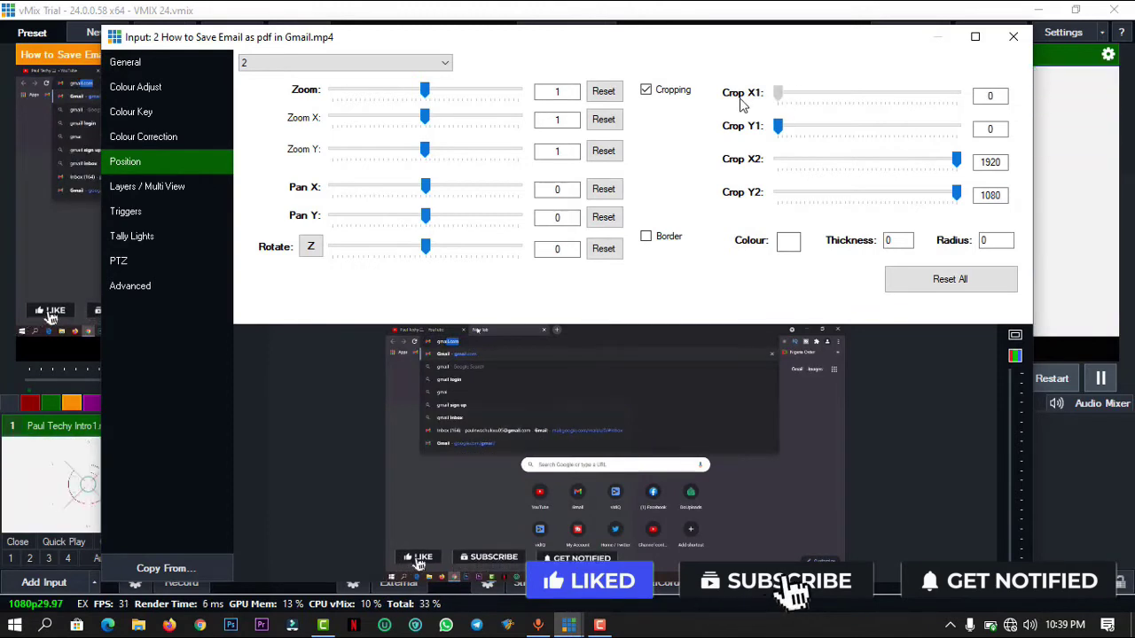
click(656, 92)
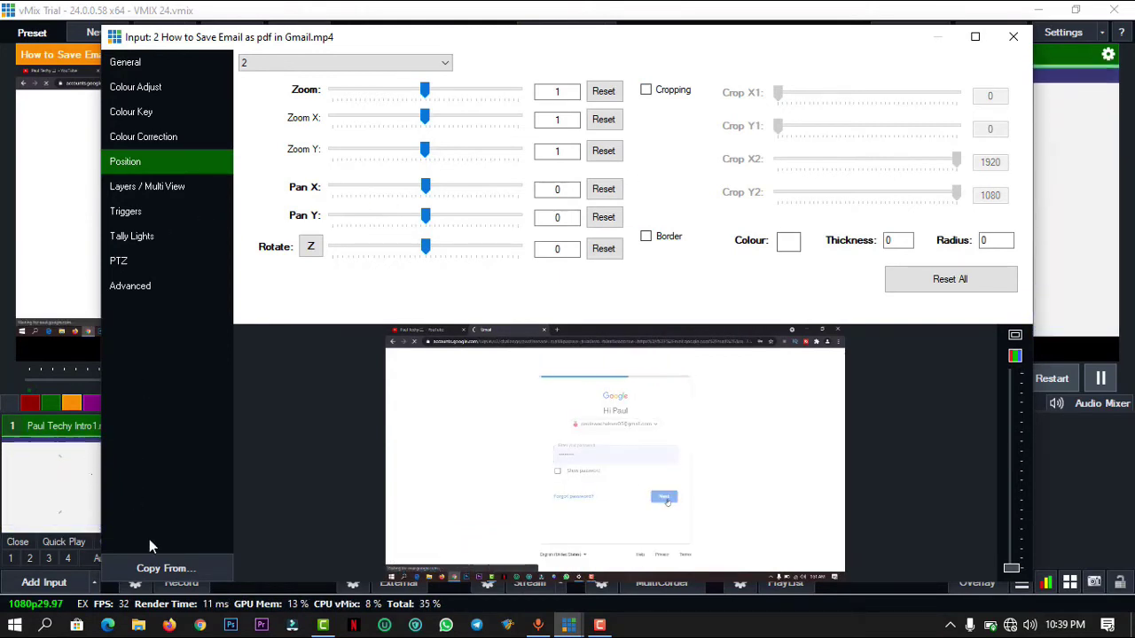
Check which settings can be copied from another input, cancel the copy, and close the input settings.
click(156, 572)
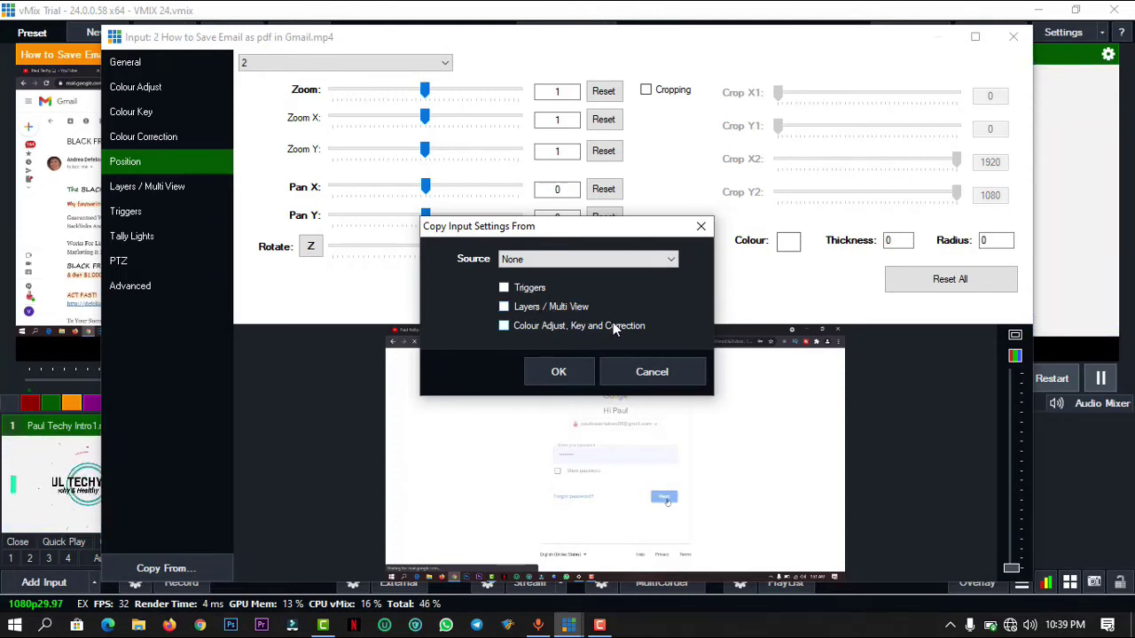
click(649, 368)
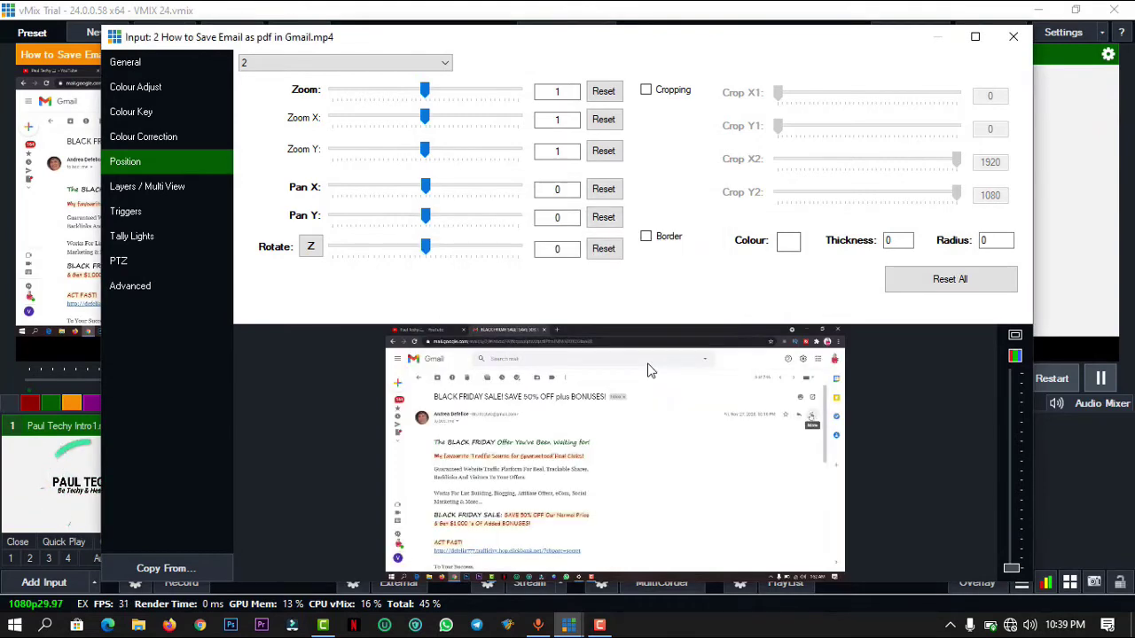
click(1011, 38)
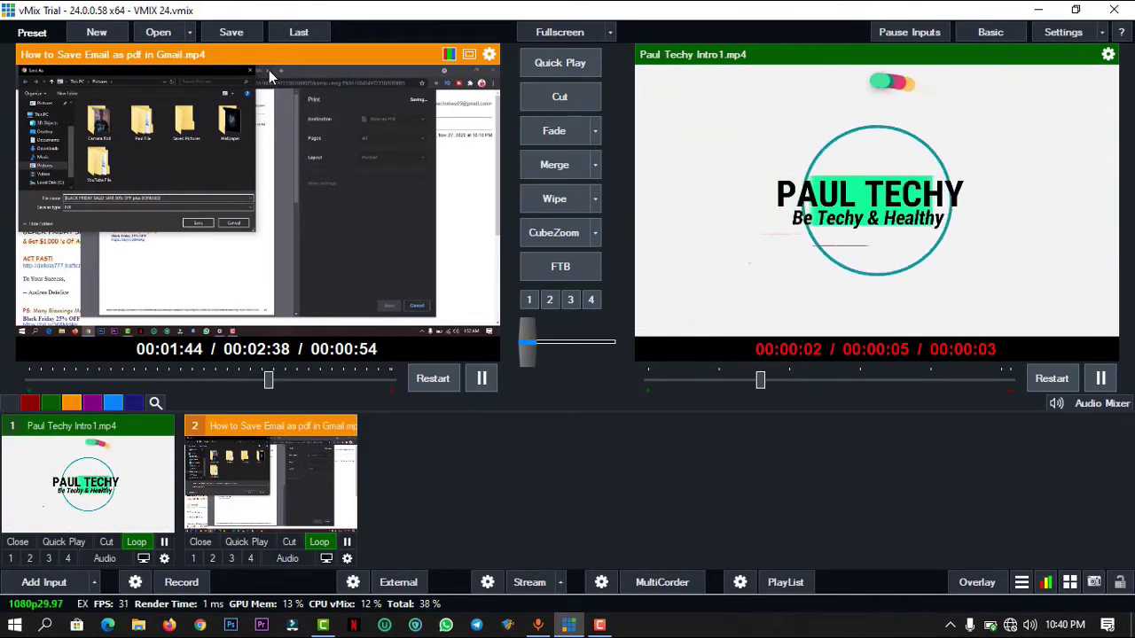
Skip the Gmail video ahead in the preview and send it to the output with the Merge transition.
click(283, 378)
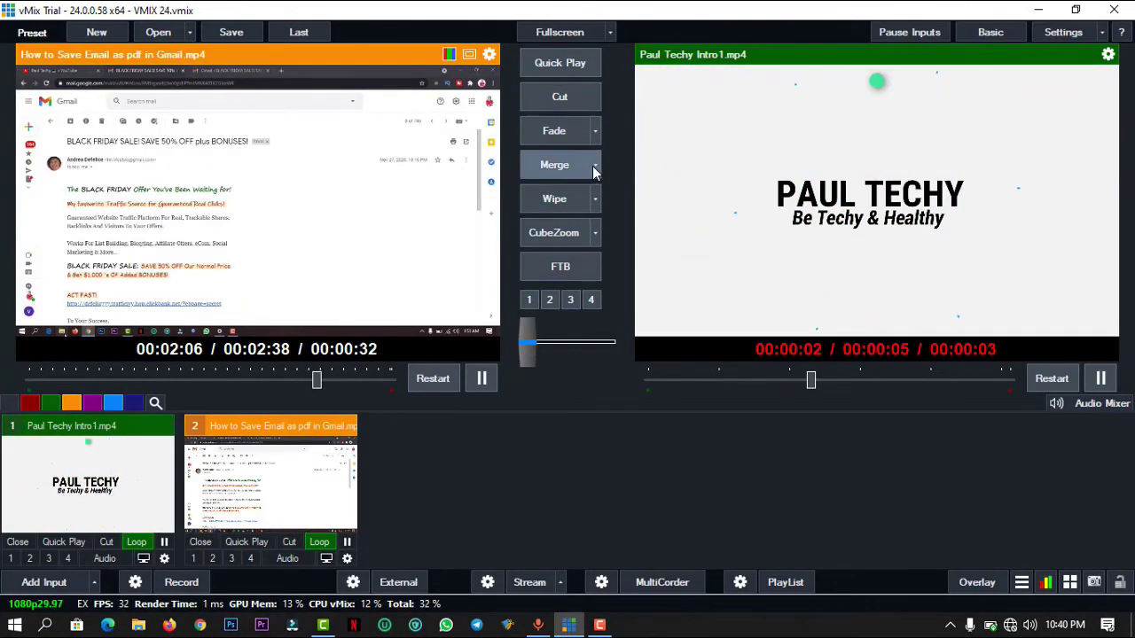
click(595, 166)
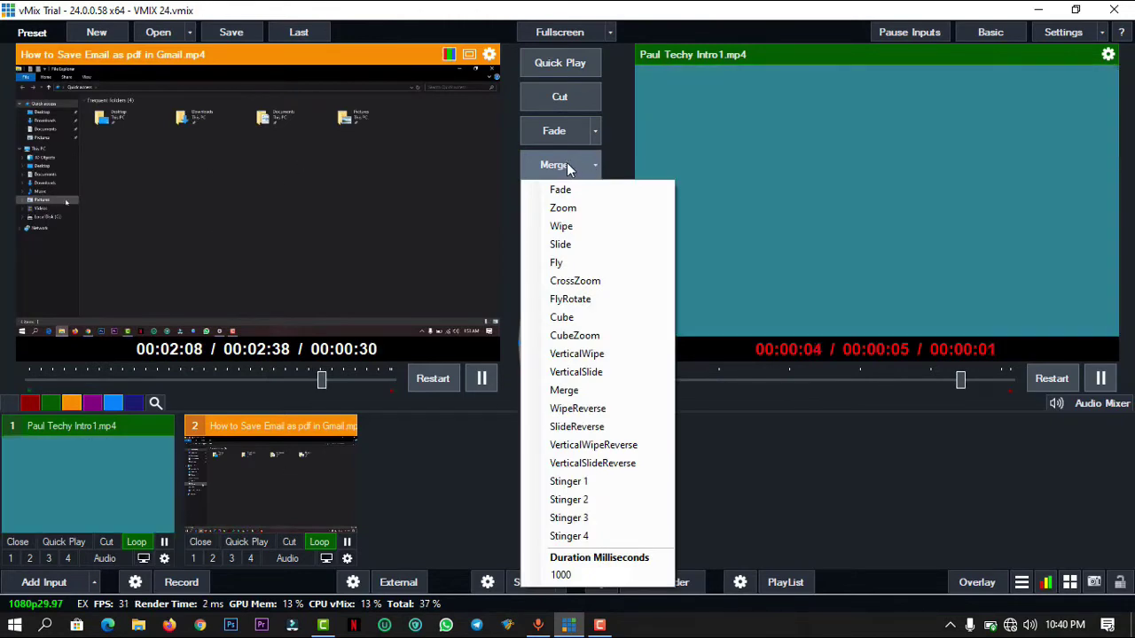
click(565, 166)
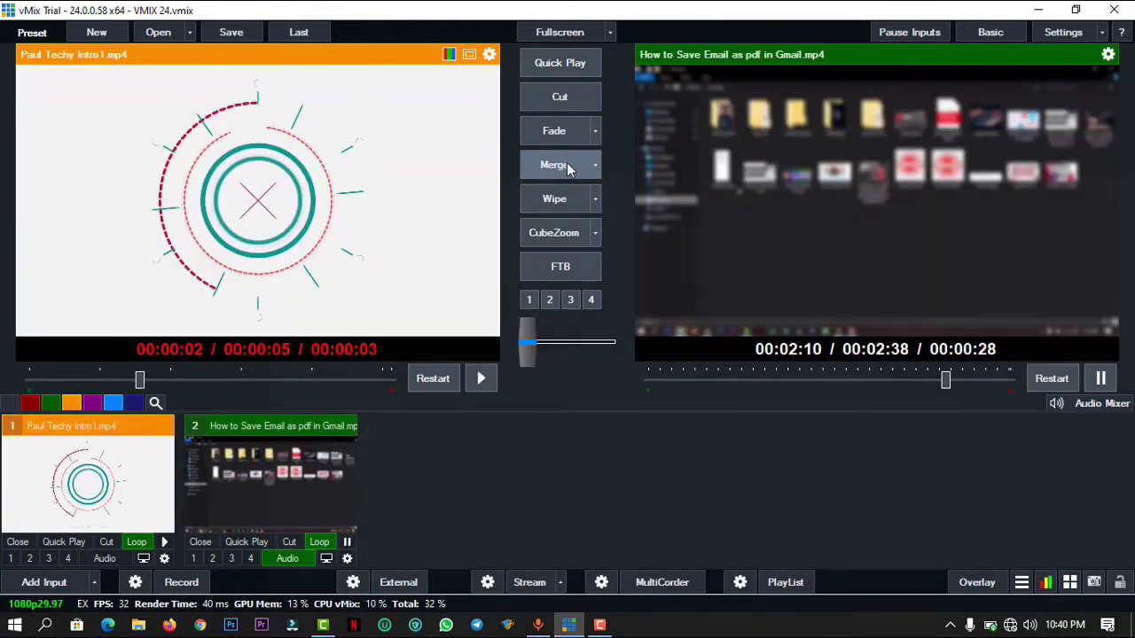
Send the Paul Techy intro to the output with the Merge transition and start playing the Gmail video in the preview.
click(566, 165)
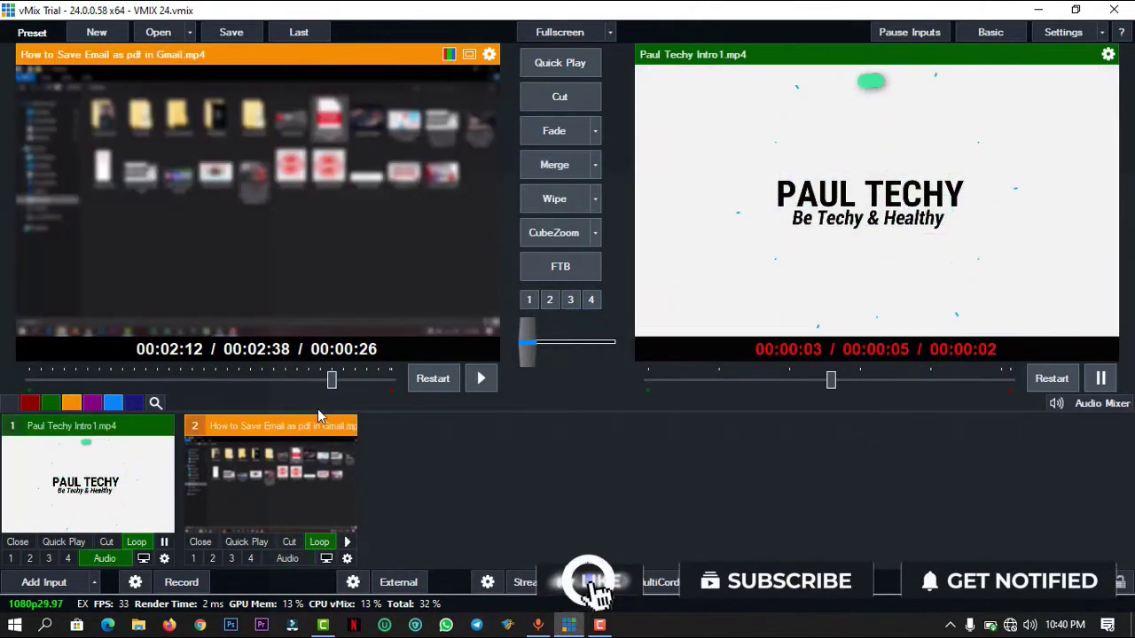
click(346, 543)
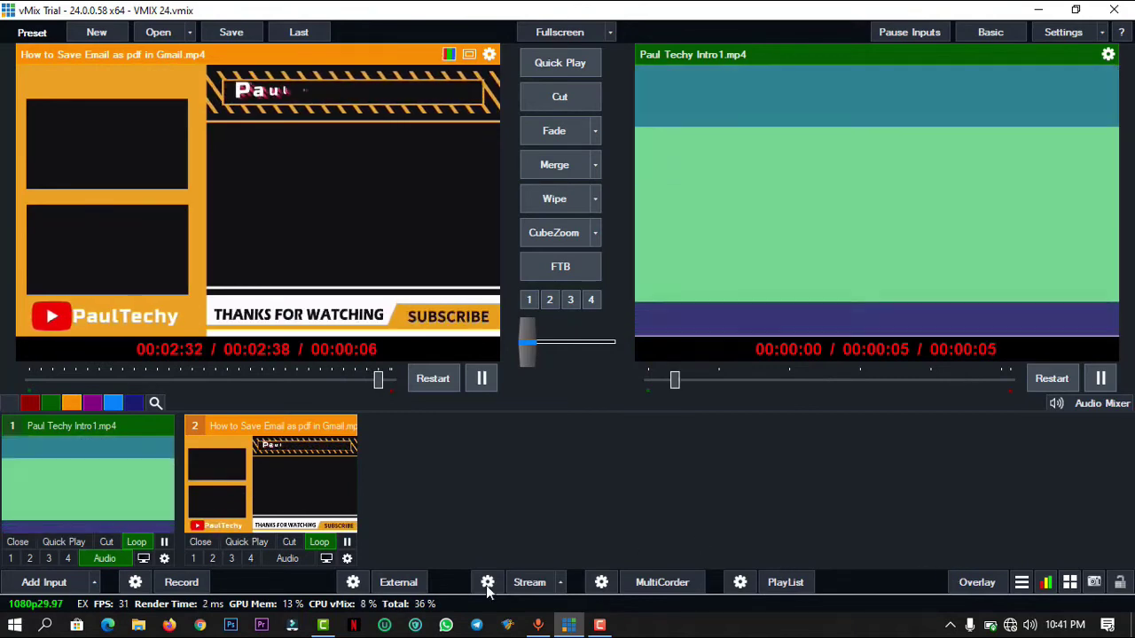
Examine the external output options and the sources available for Output 2, leaving them without choosing any.
click(351, 583)
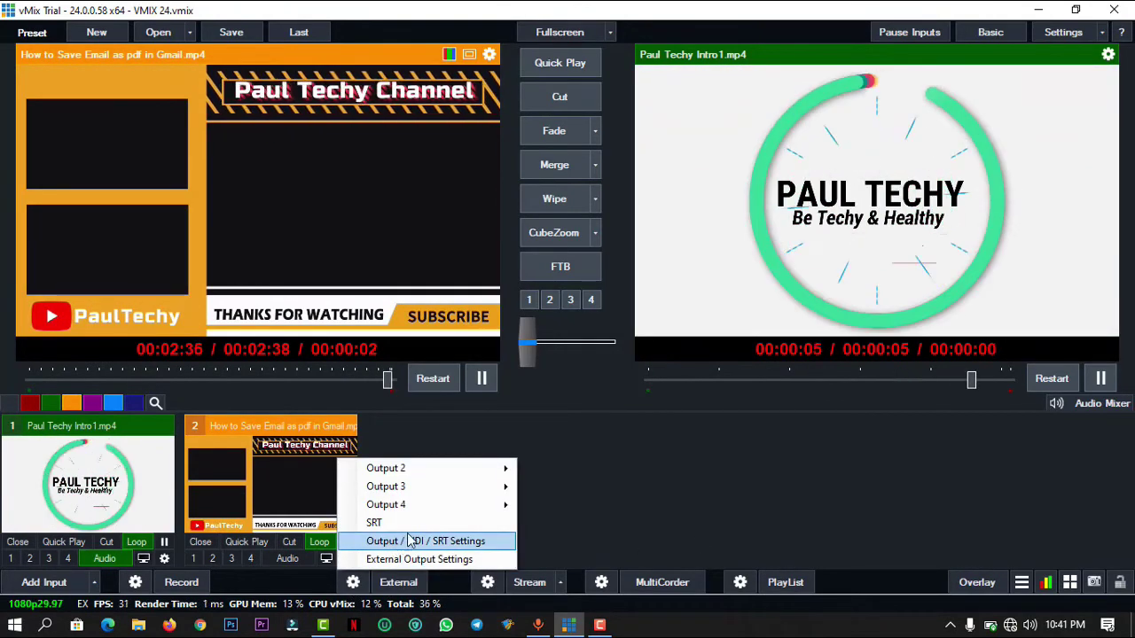
mouse_move(411, 526)
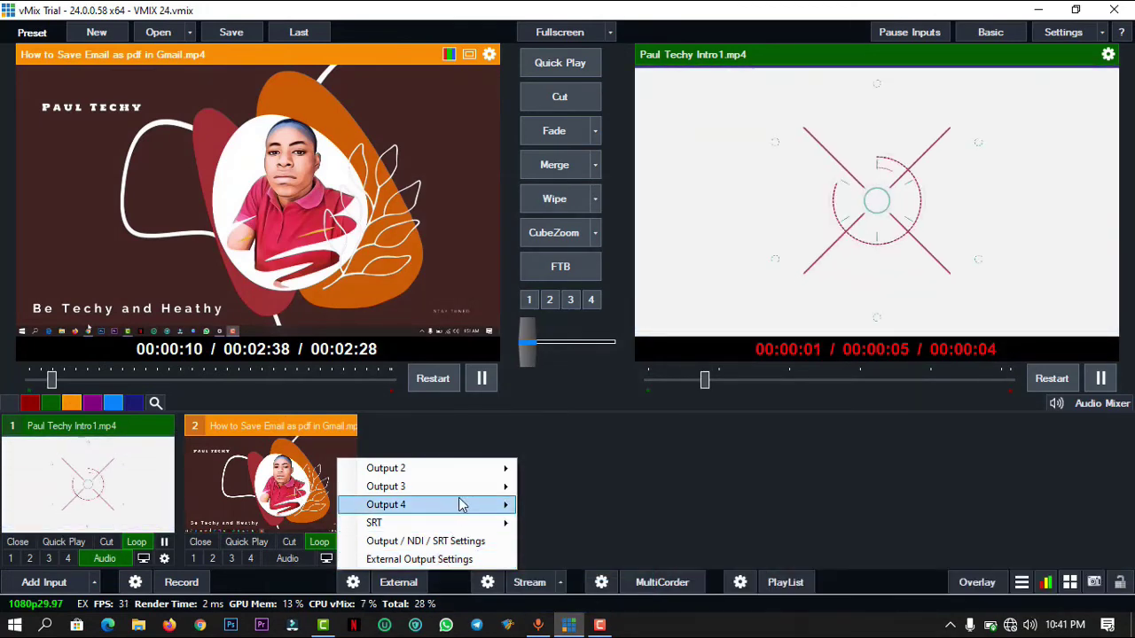
mouse_move(496, 468)
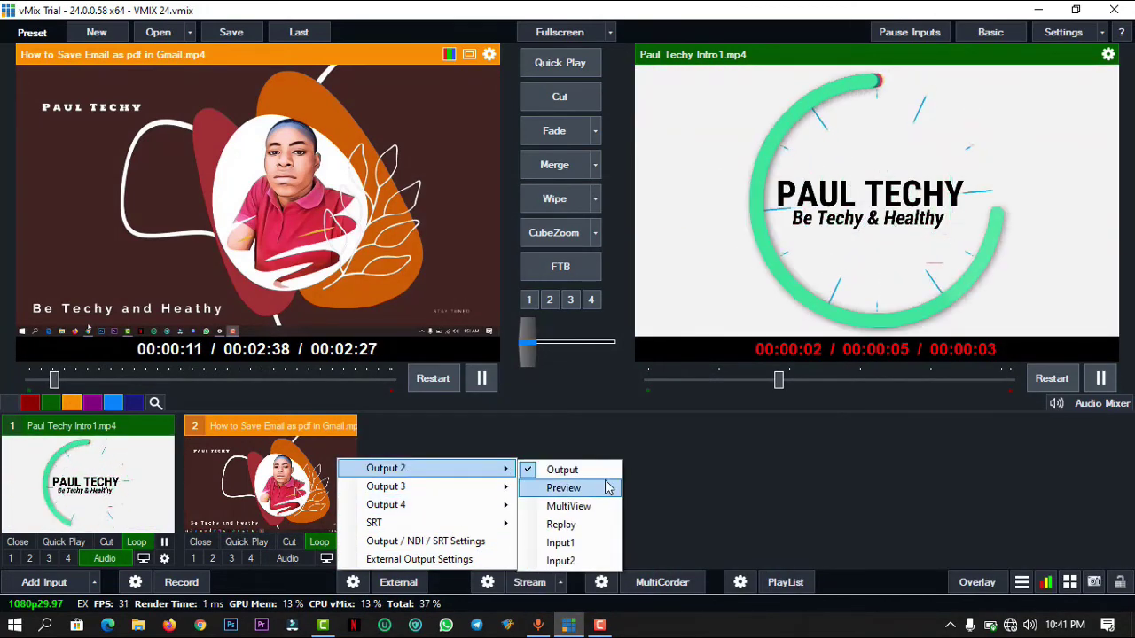
click(742, 510)
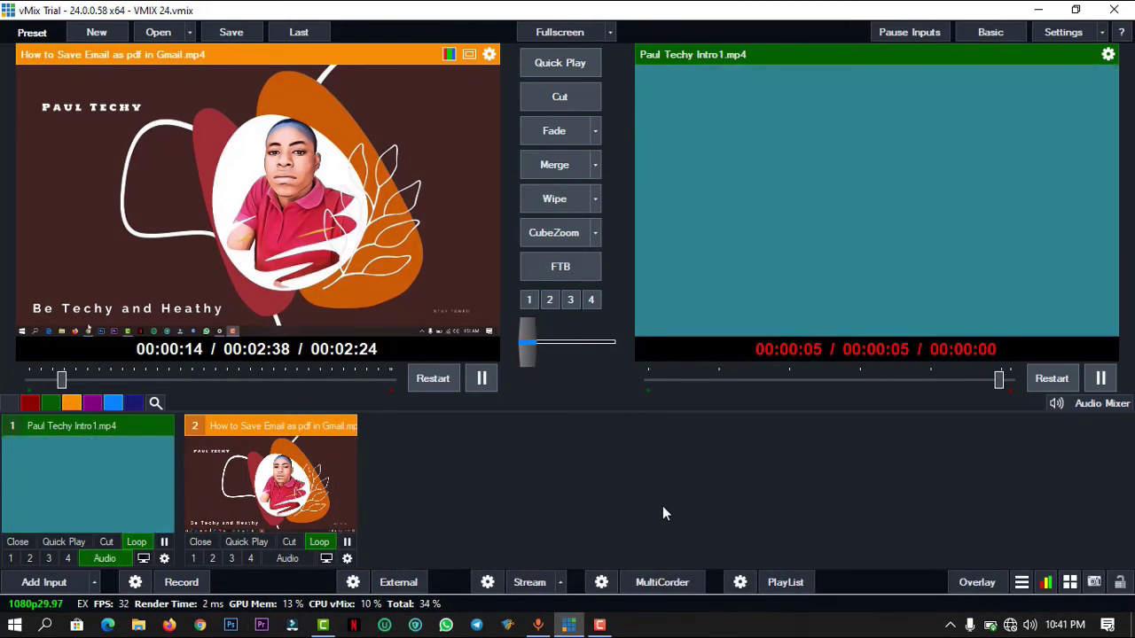